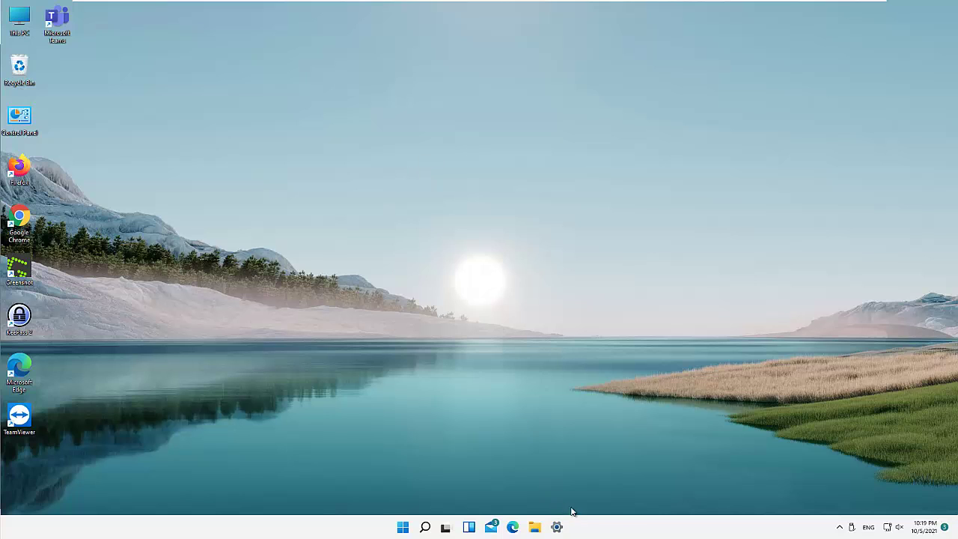
Step: Right-click an empty spot on the taskbar to show its menu with only Taskbar settings
right_click(647, 526)
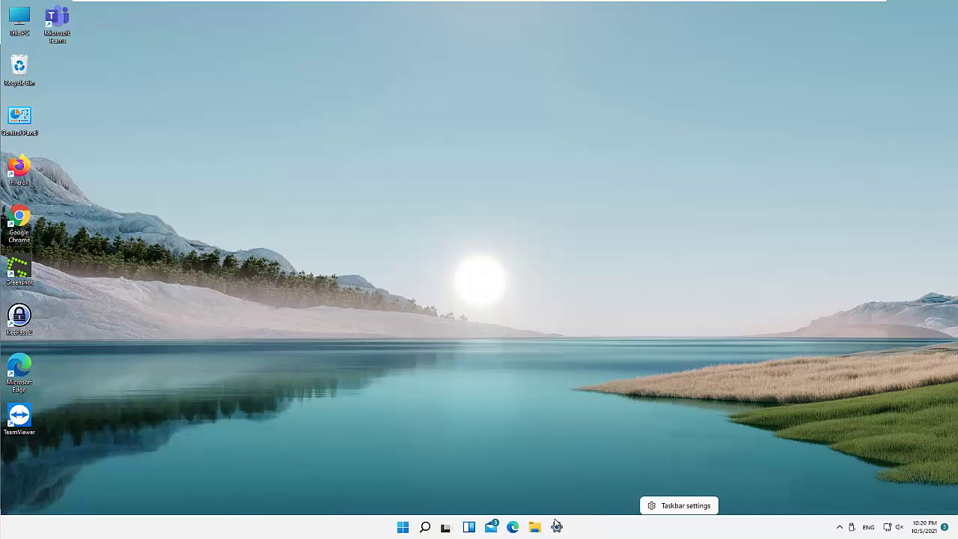
Step: Search 'task' from Start, then check the Start button's quick system-tools list
click(402, 530)
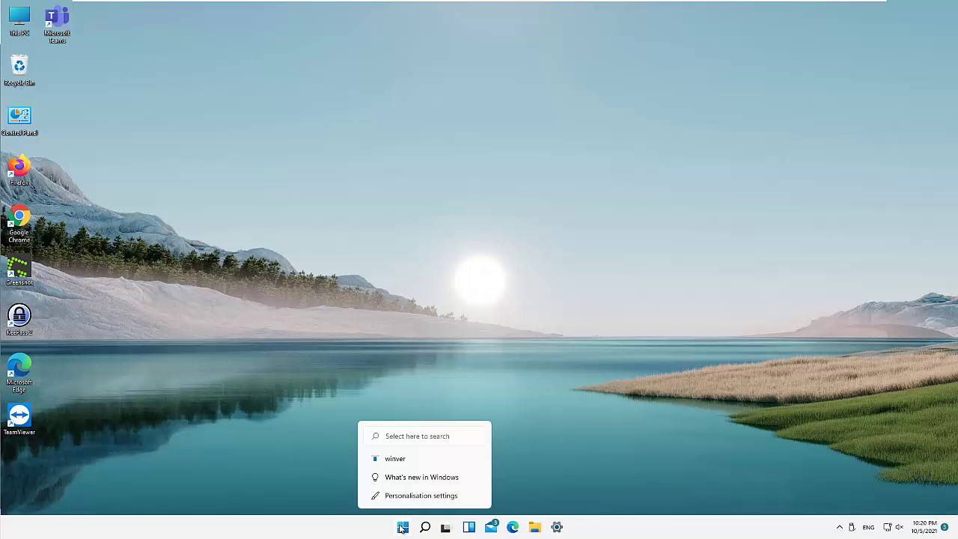
click(401, 528)
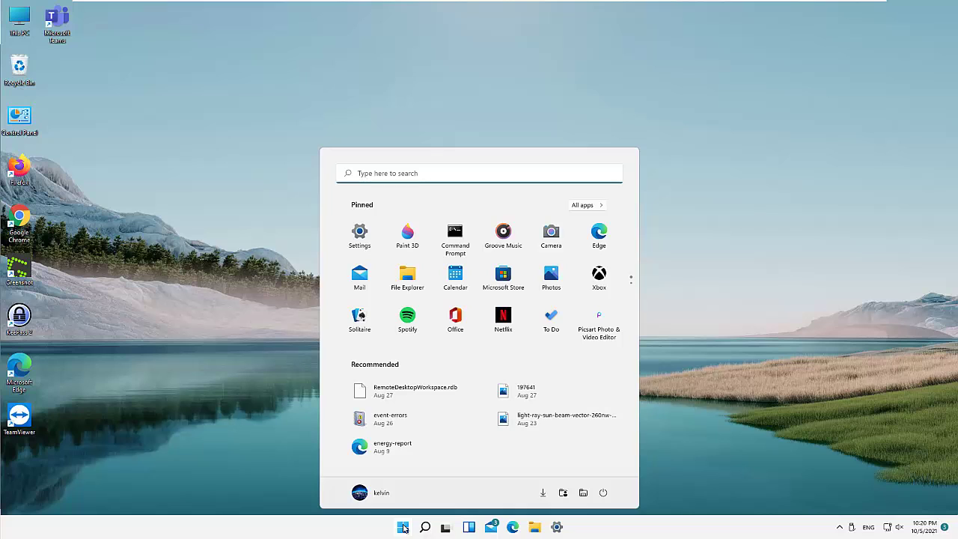
click(406, 174)
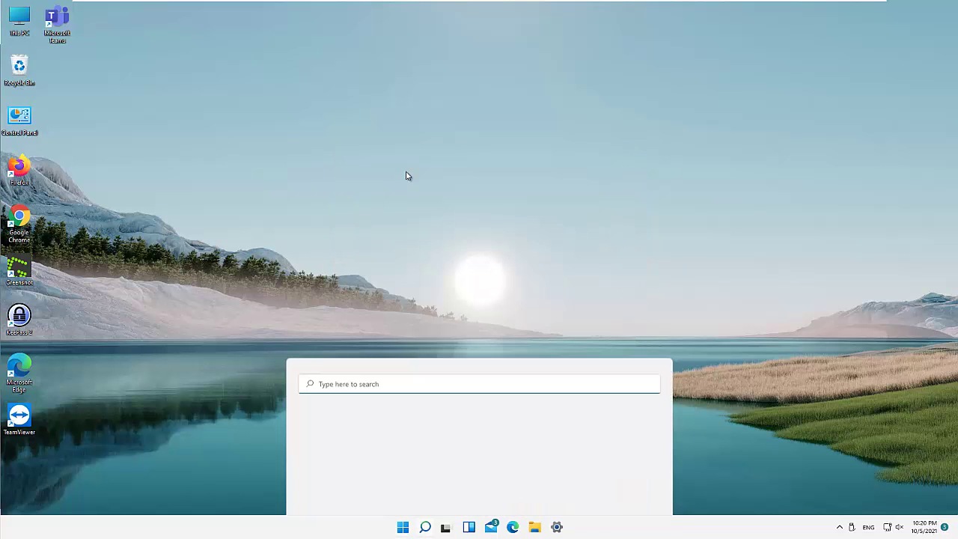
text(task)
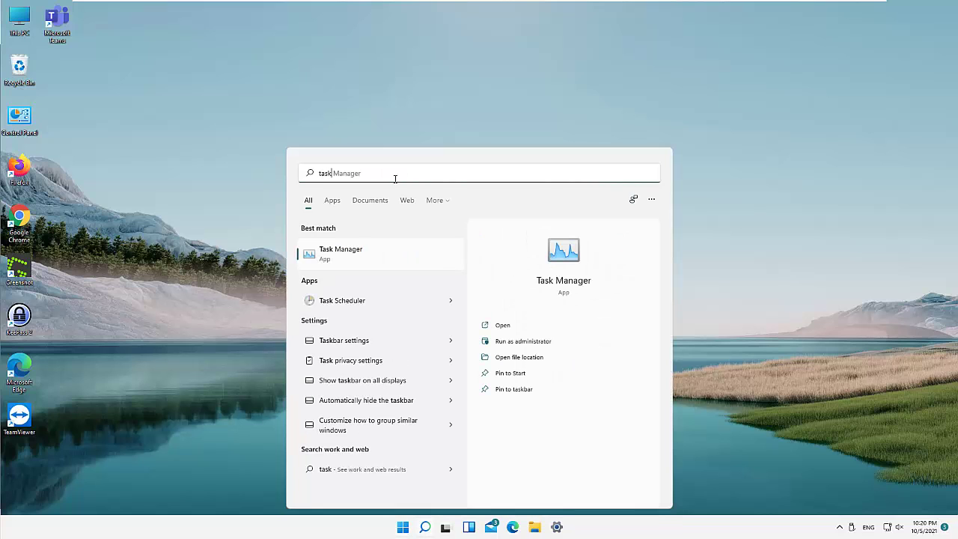
click(403, 527)
right_click(403, 528)
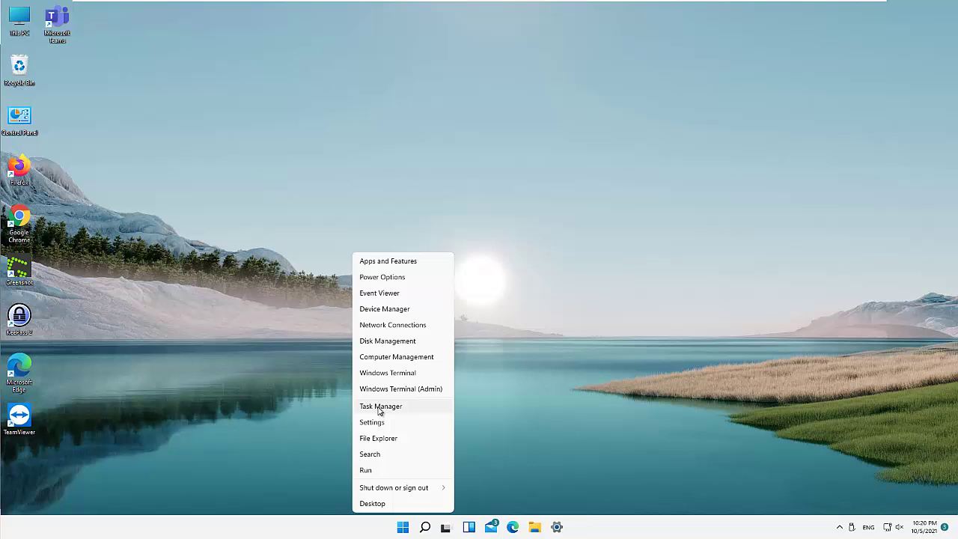
click(424, 525)
Step: Search 'task' again and pin the Task Manager result to the taskbar
click(424, 525)
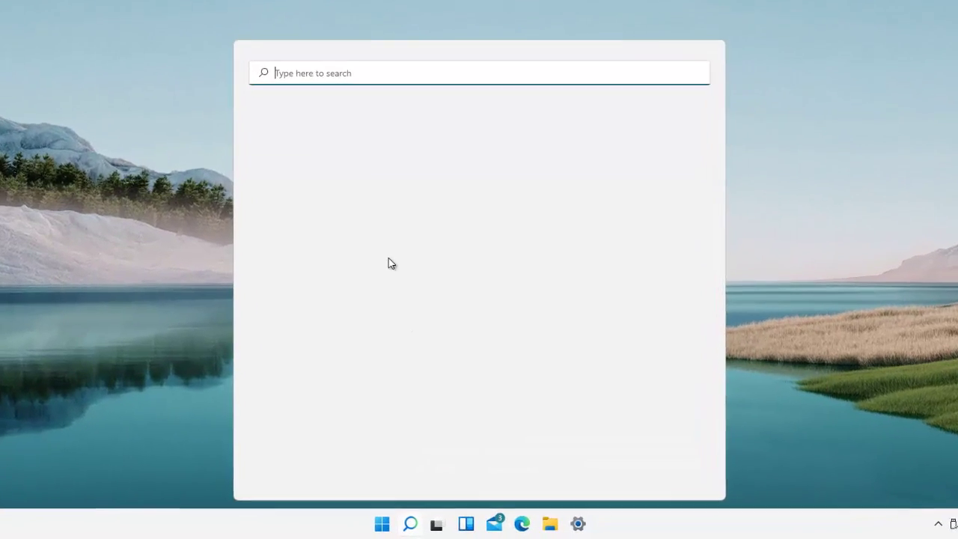
text(task)
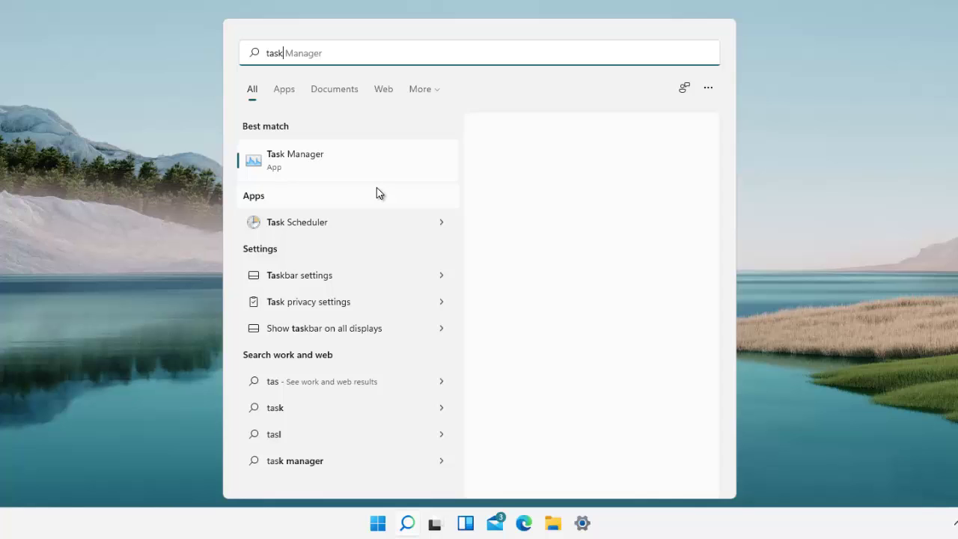
right_click(289, 163)
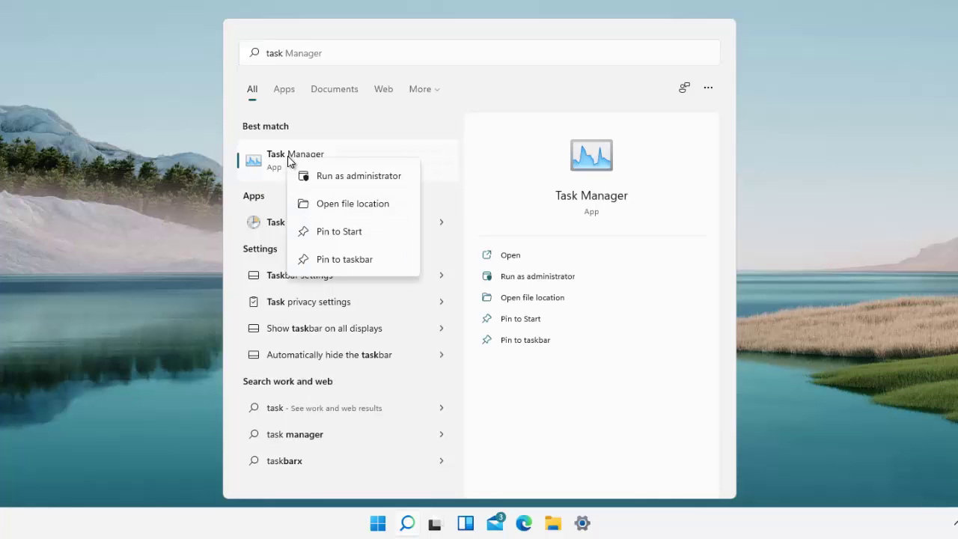
click(356, 262)
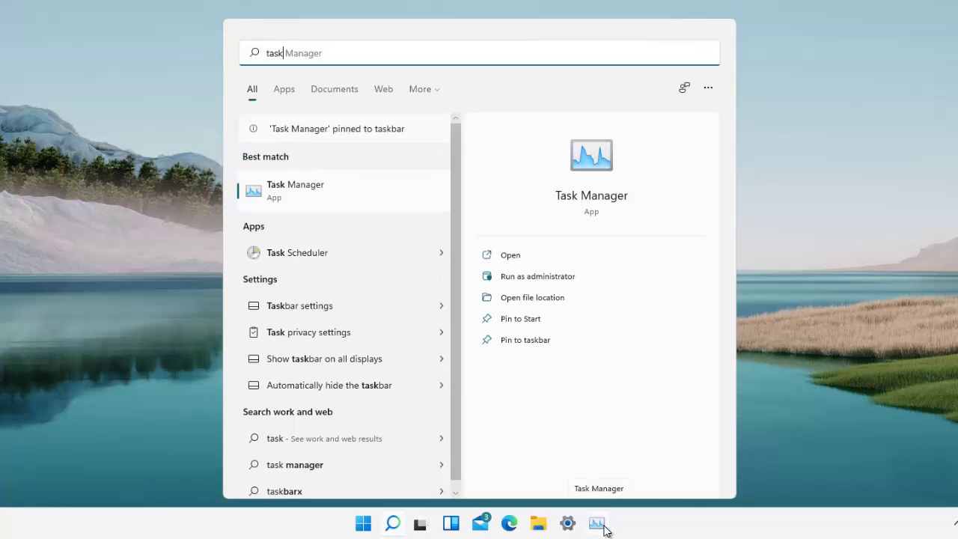
click(663, 531)
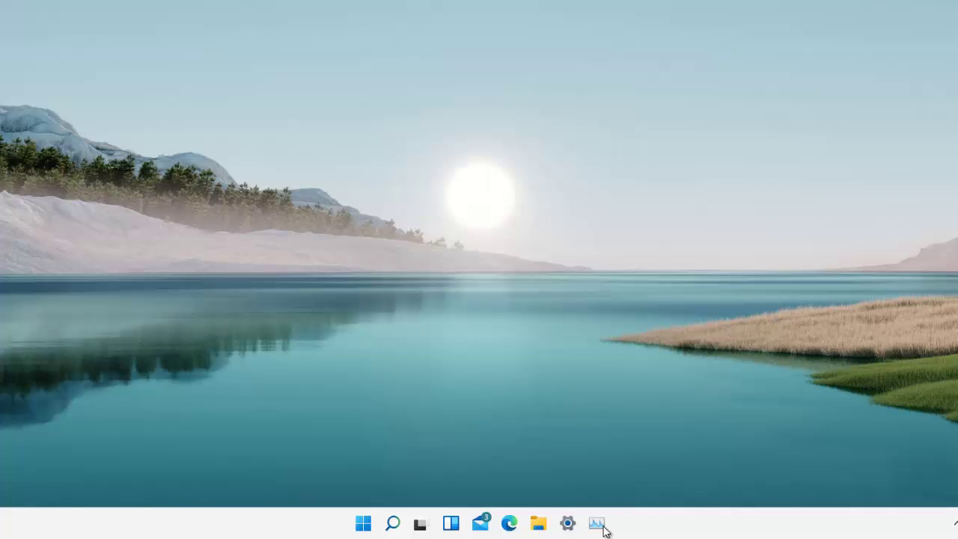
Step: Launch Task Manager from its pinned icon, maximize it, and scroll through the Processes list
click(598, 527)
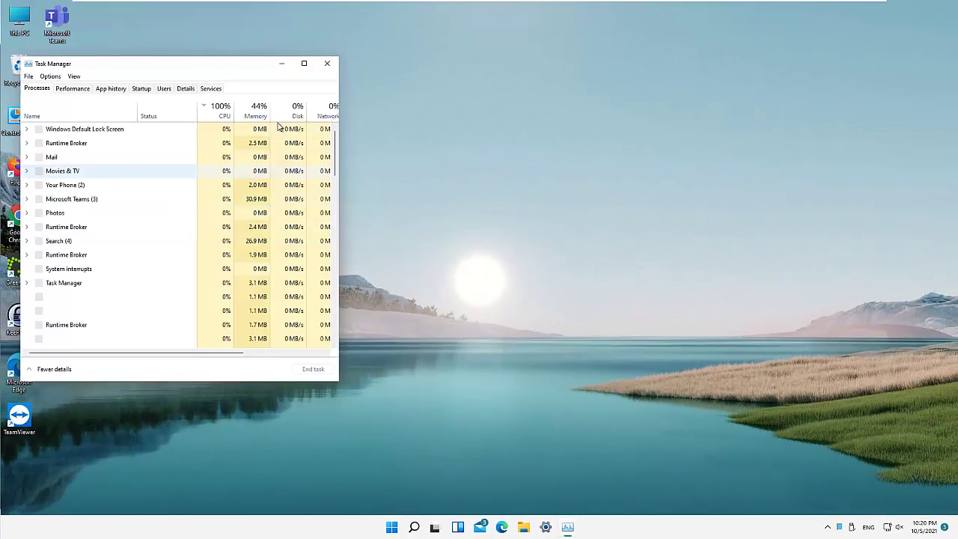
click(304, 63)
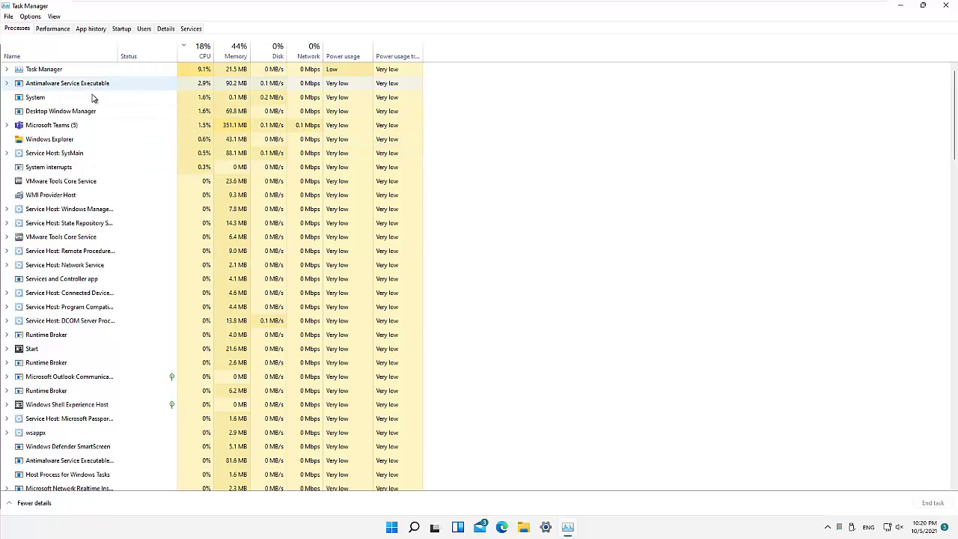
scroll(74, 182, down, 3)
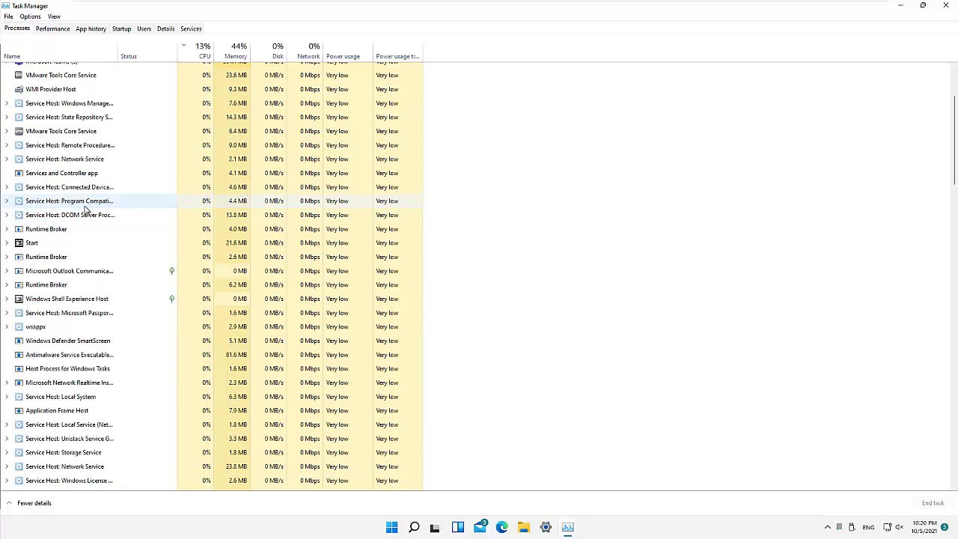
scroll(85, 212, down, 1)
scroll(87, 216, down, 2)
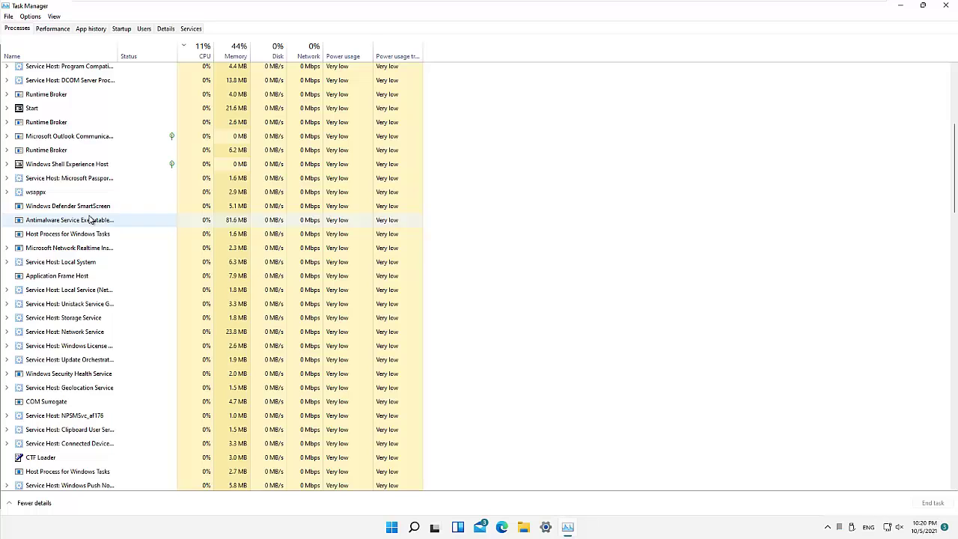
scroll(88, 216, up, 1)
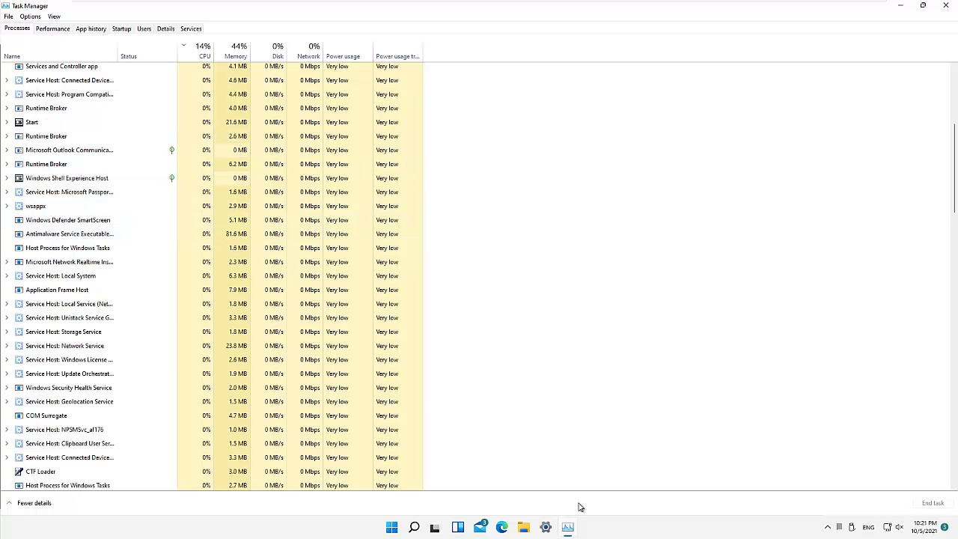
scroll(128, 147, up, 6)
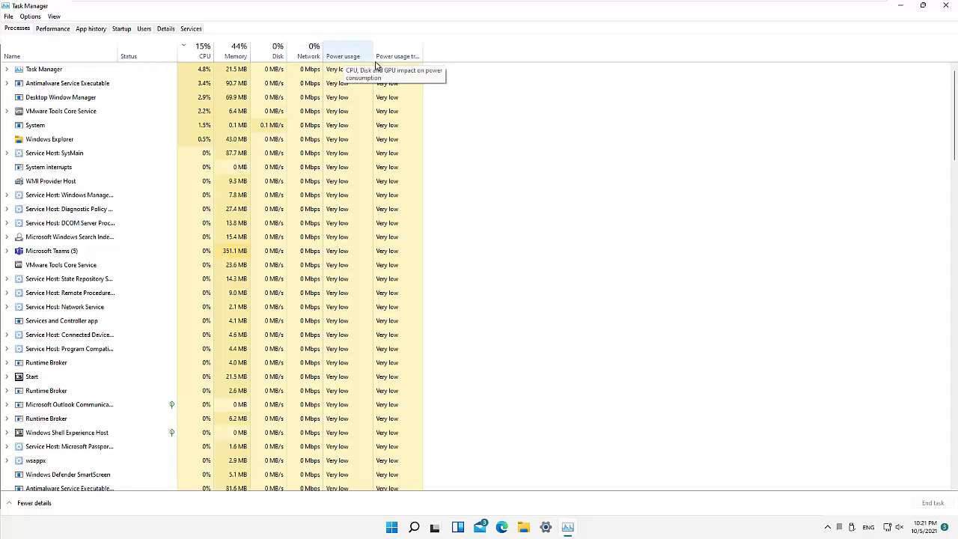
Step: Drag the Power usage trend column's border rightward to make that column wider
drag(422, 52, 485, 49)
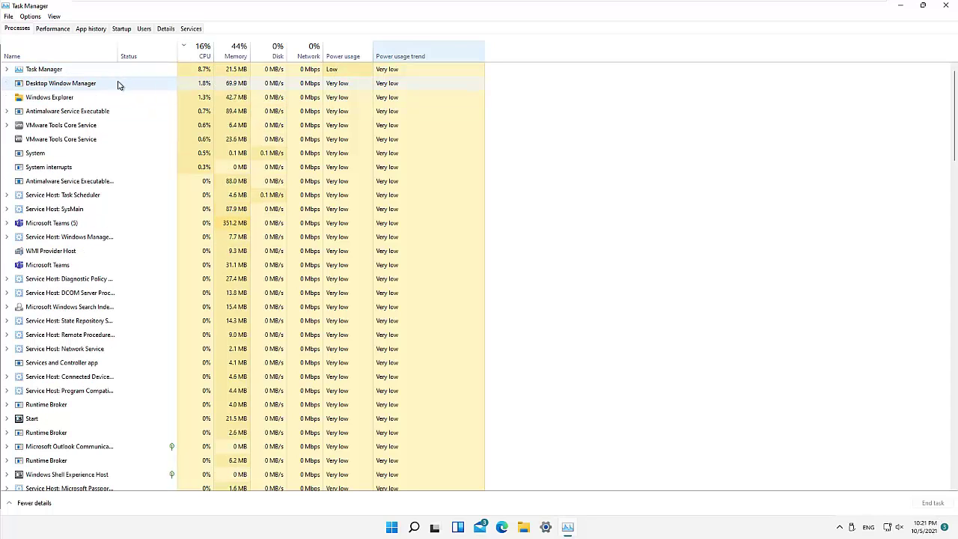
Step: Search Windows for msinfo32 and open the System Information best match
click(415, 527)
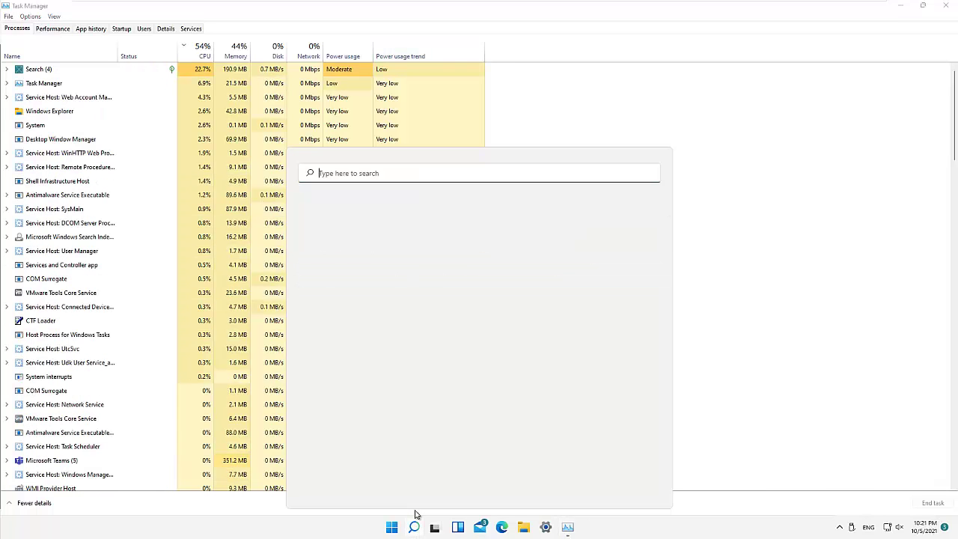
text(s)
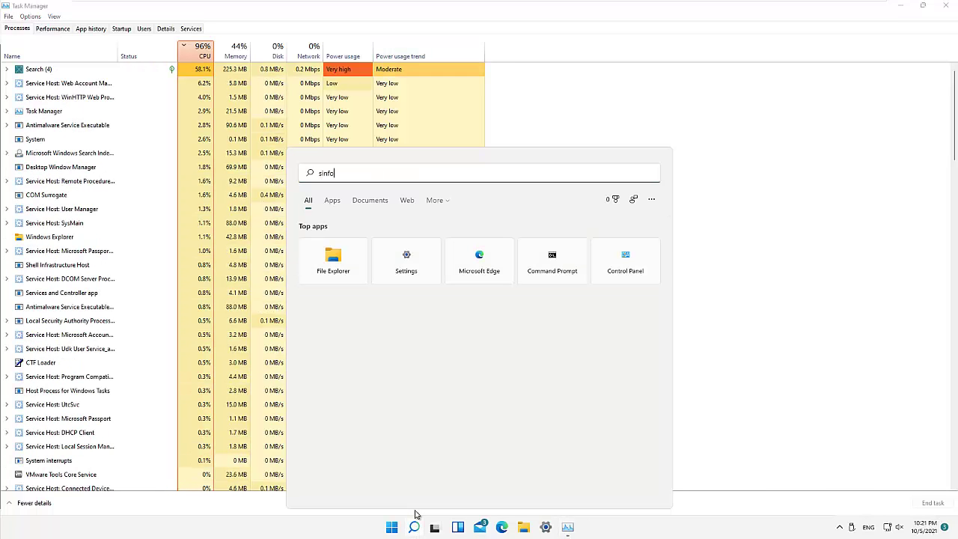
key(BackSpace)
text(ms)
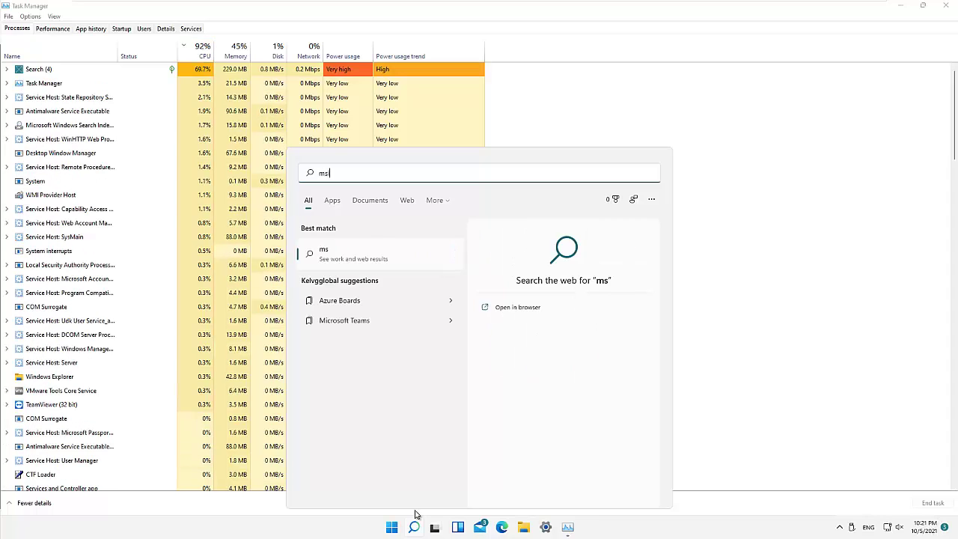
text(info32)
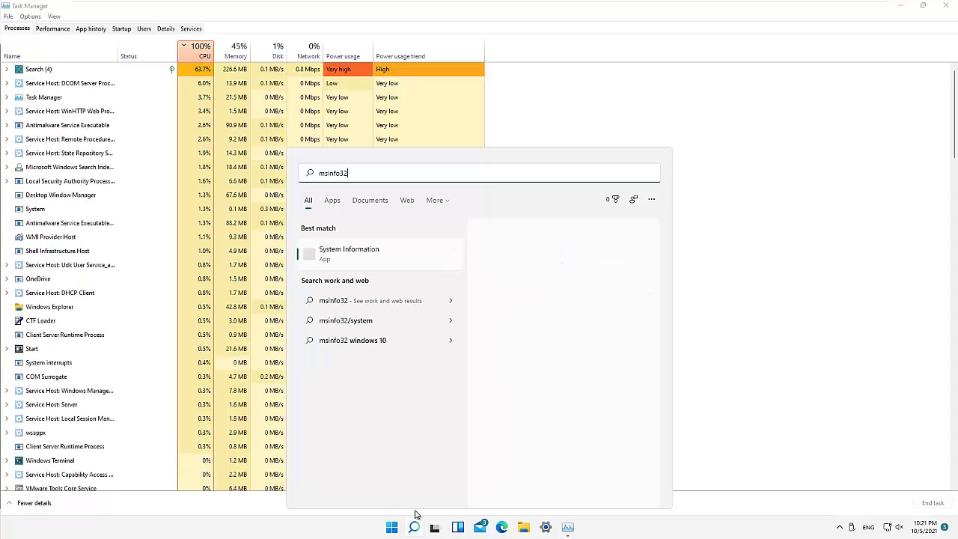
click(365, 259)
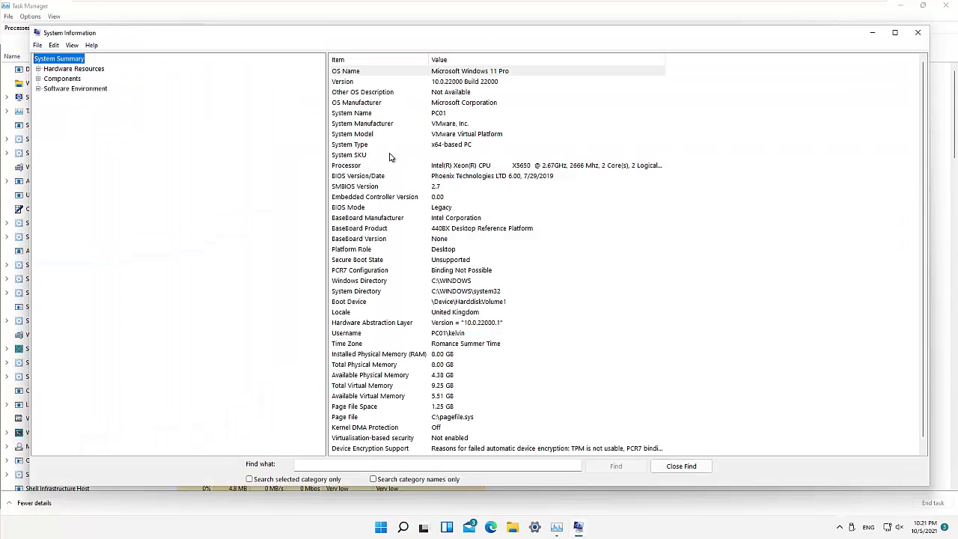
Step: Select the 8.00 GB Installed Physical Memory and System Model rows, then minimize System Information
click(365, 356)
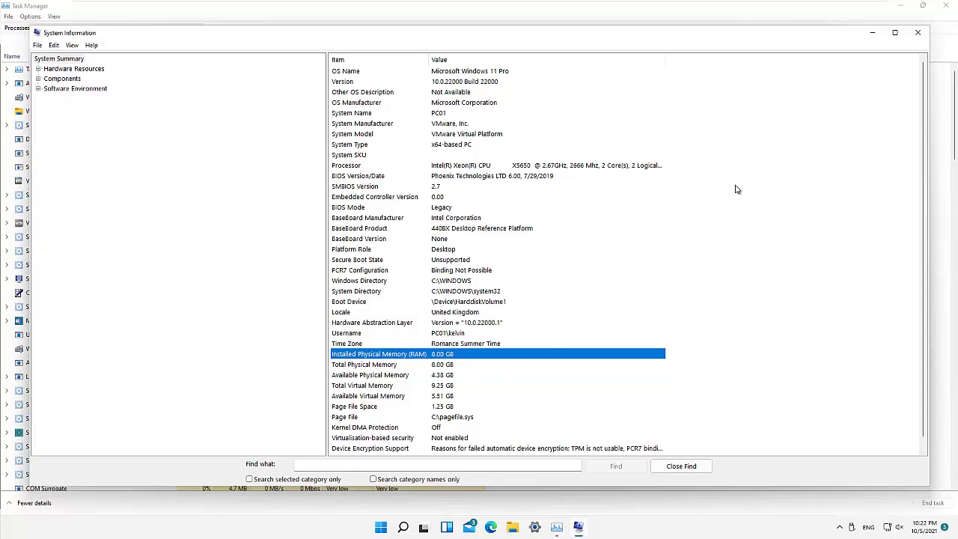
click(436, 134)
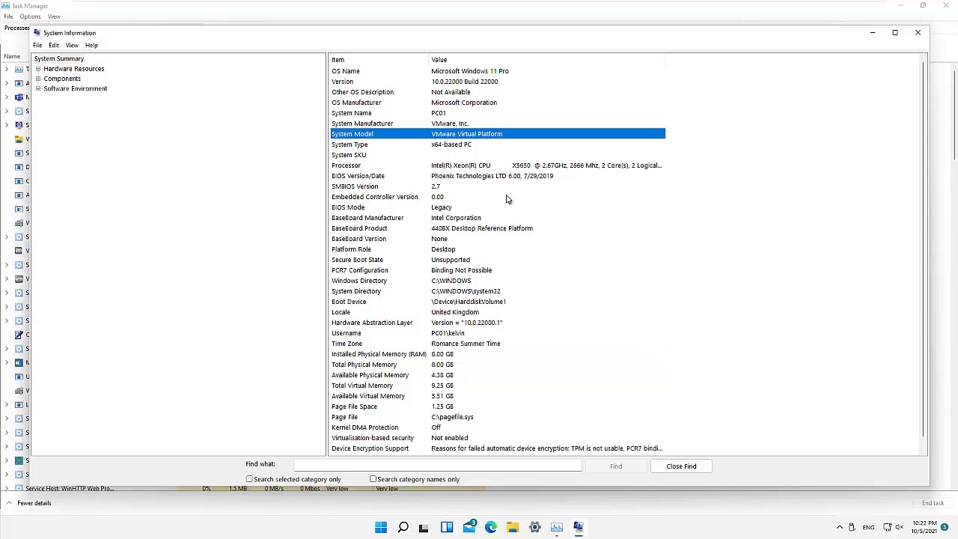
click(871, 34)
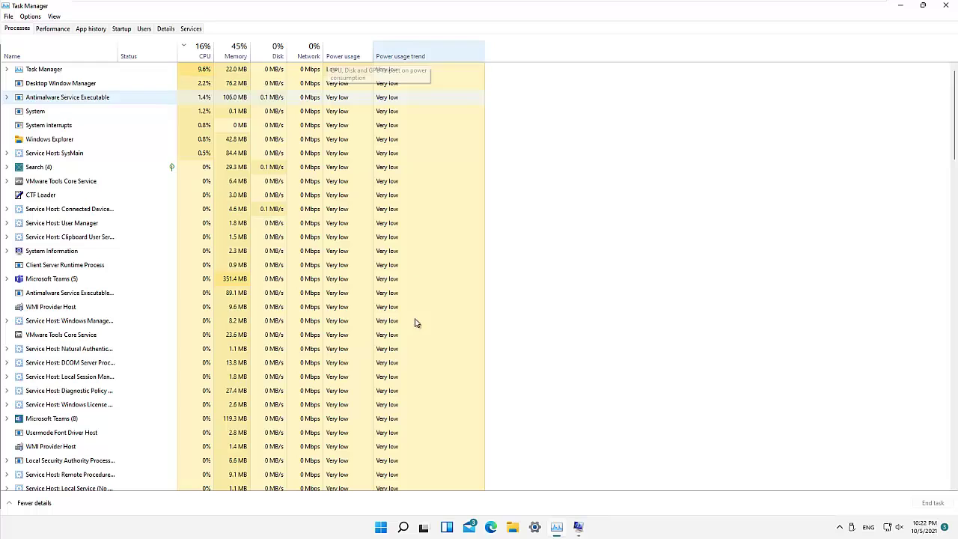
click(515, 526)
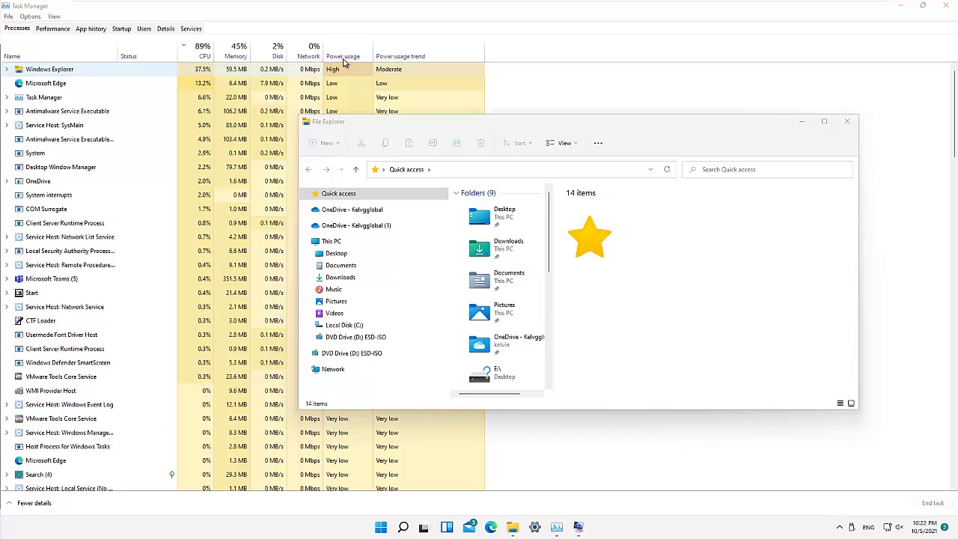
click(558, 528)
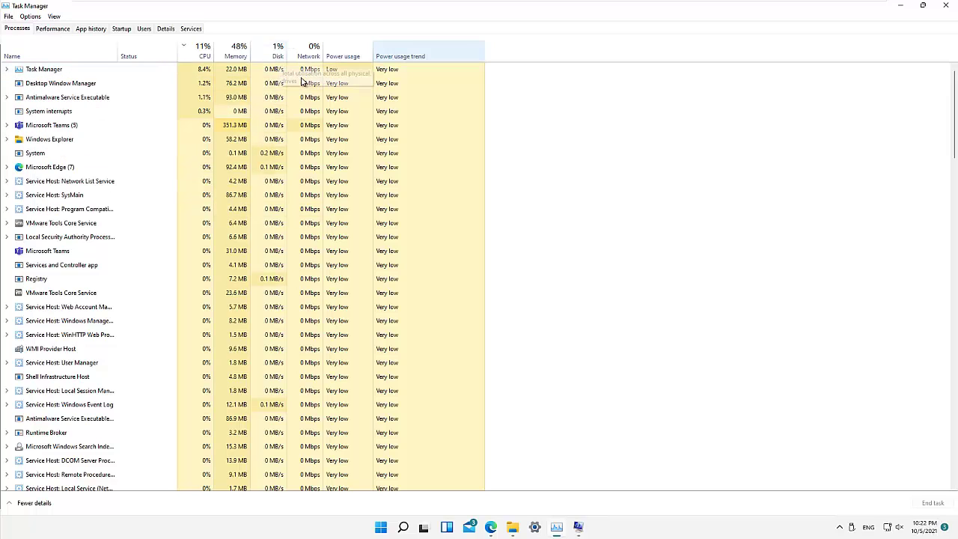
Step: Review the CPU, Memory and Disk 0 (C:) graphs on Performance, then go to App history
click(53, 28)
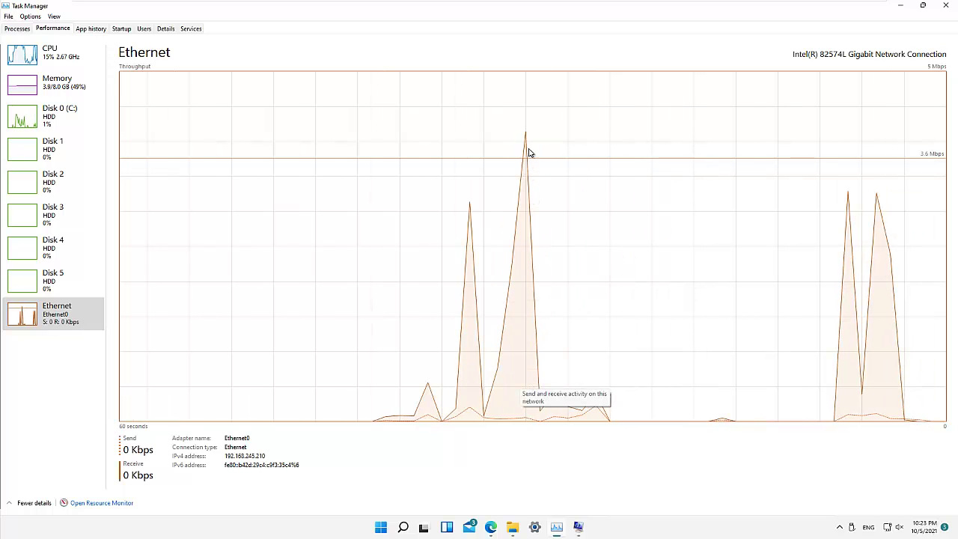
click(491, 527)
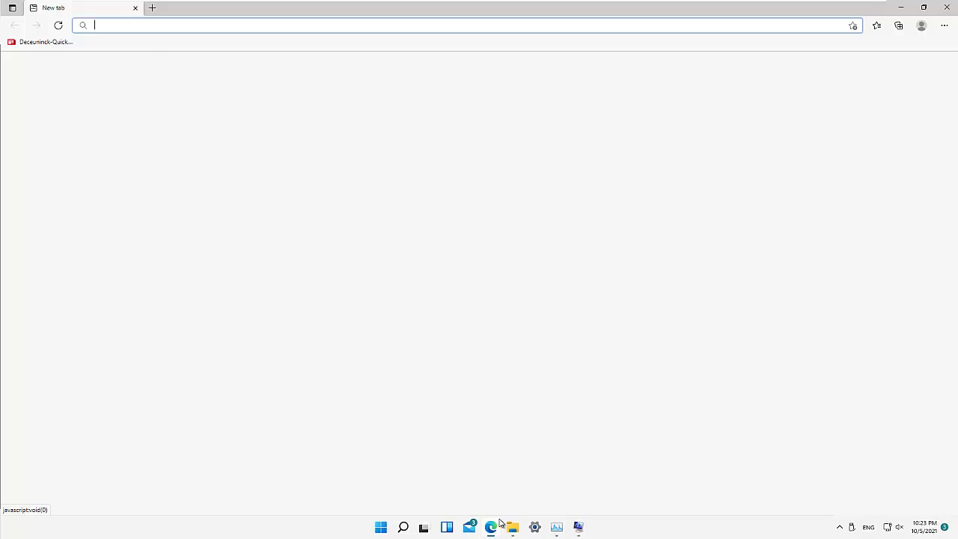
click(556, 527)
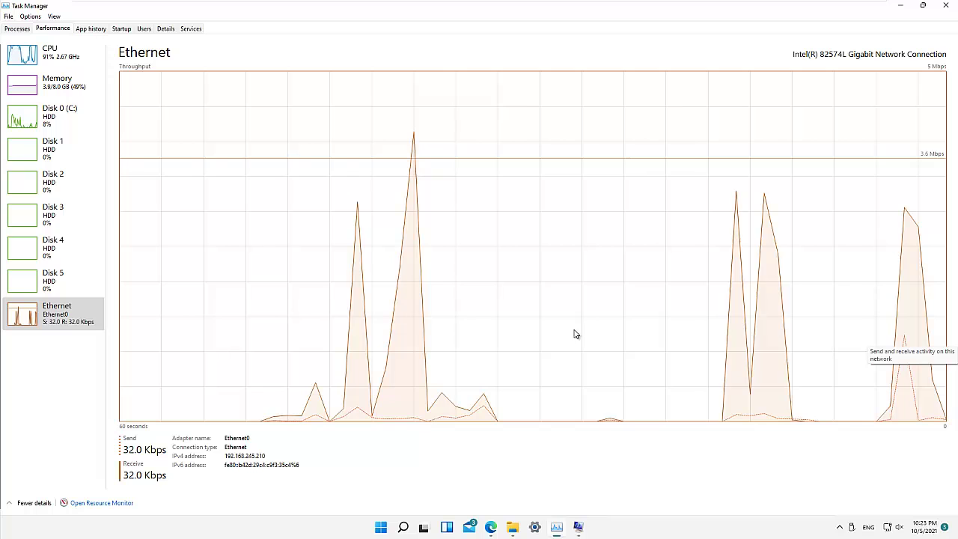
click(47, 59)
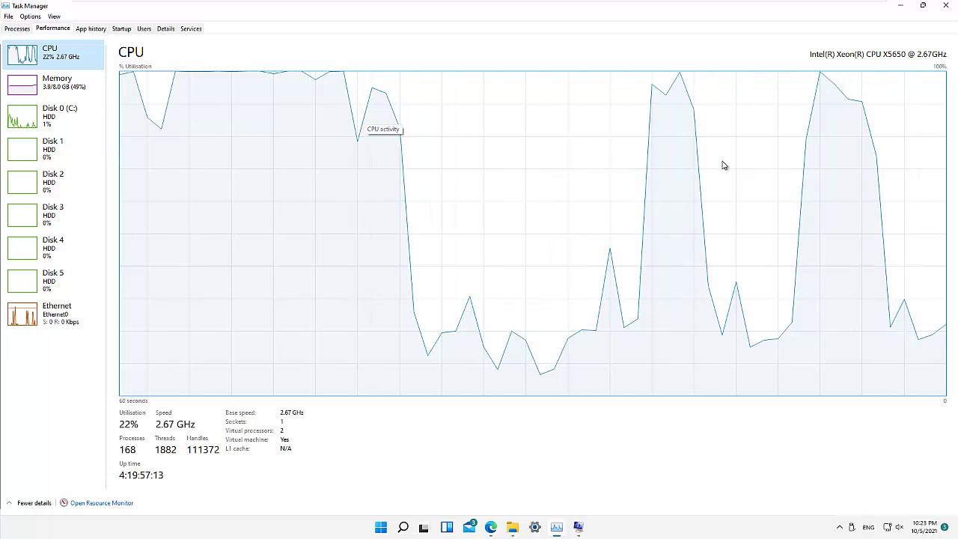
click(50, 88)
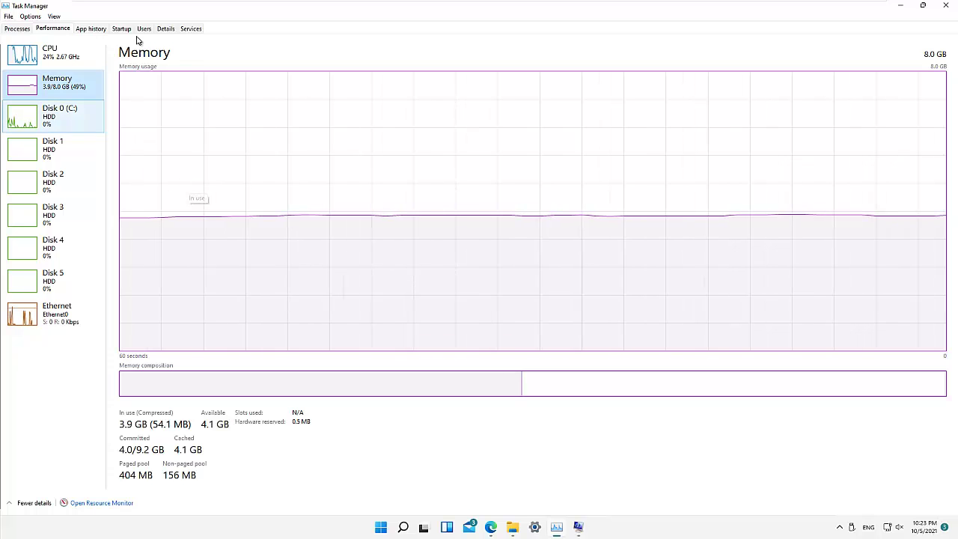
click(41, 132)
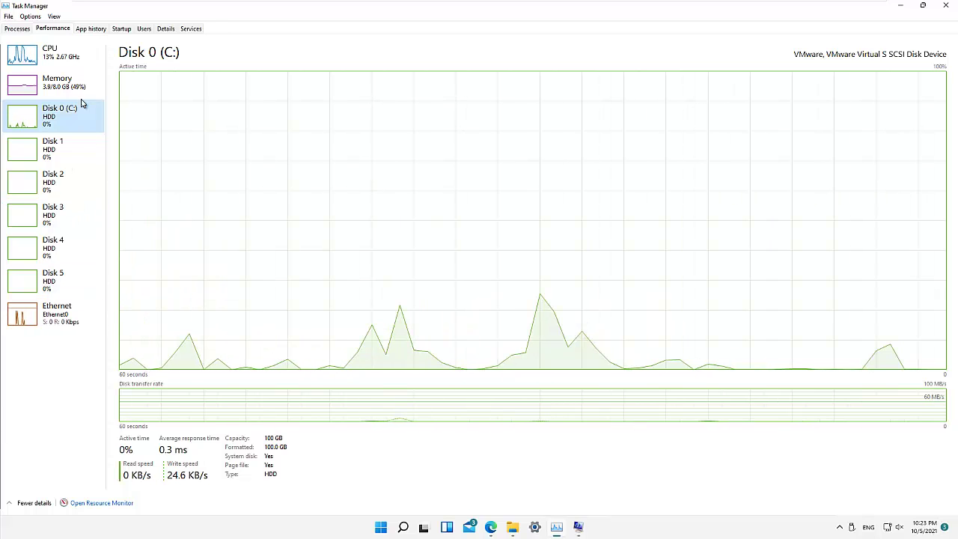
click(98, 30)
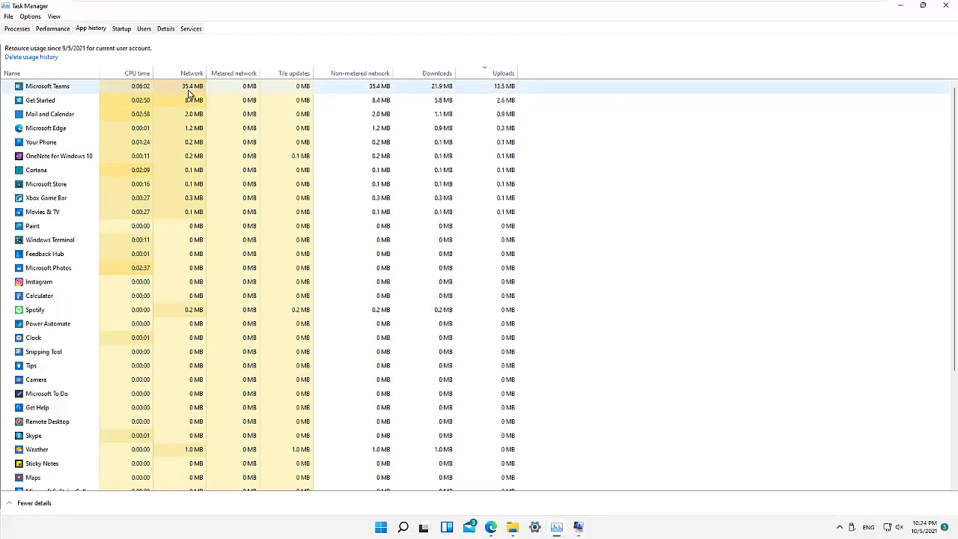
Step: Sort App history by Network usage, then switch to the Startup tab
click(192, 75)
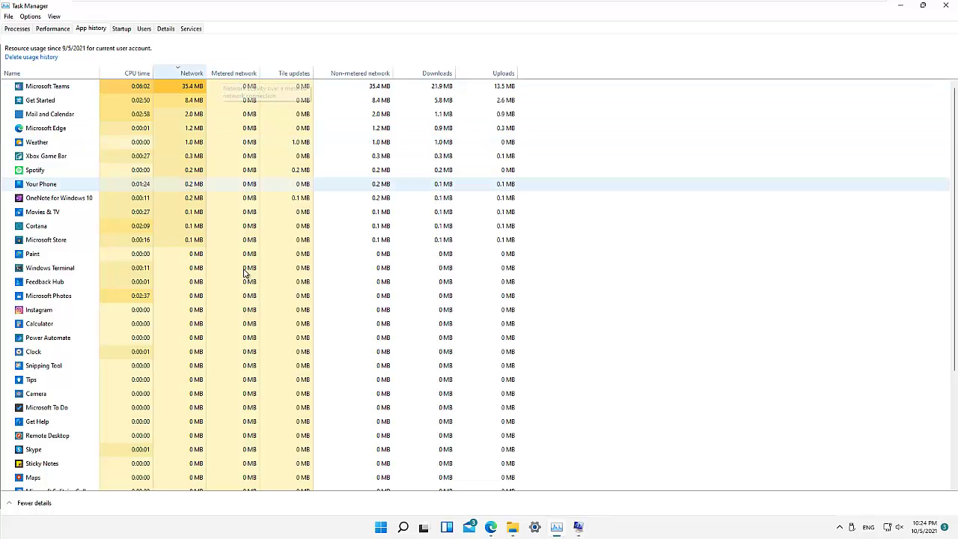
scroll(243, 299, down, 1)
scroll(250, 338, up, 1)
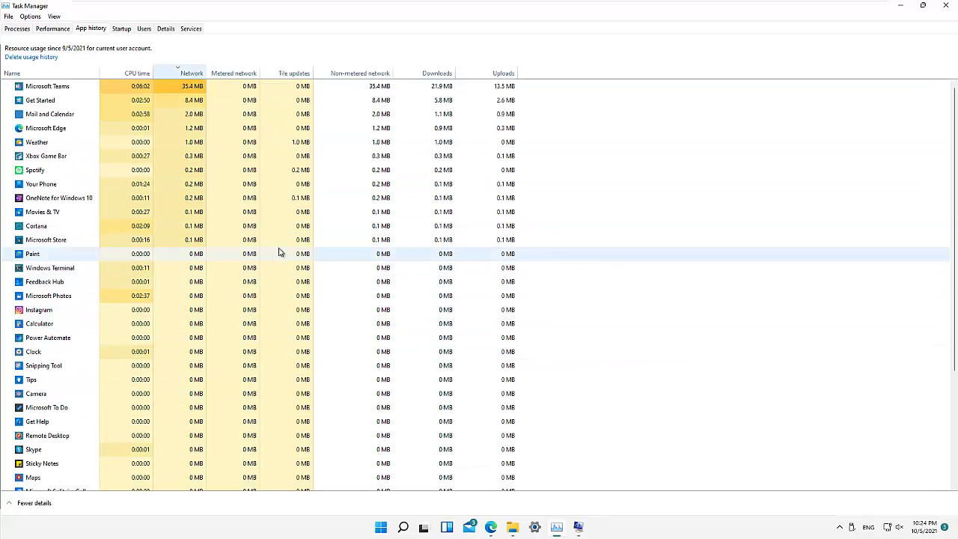
click(122, 28)
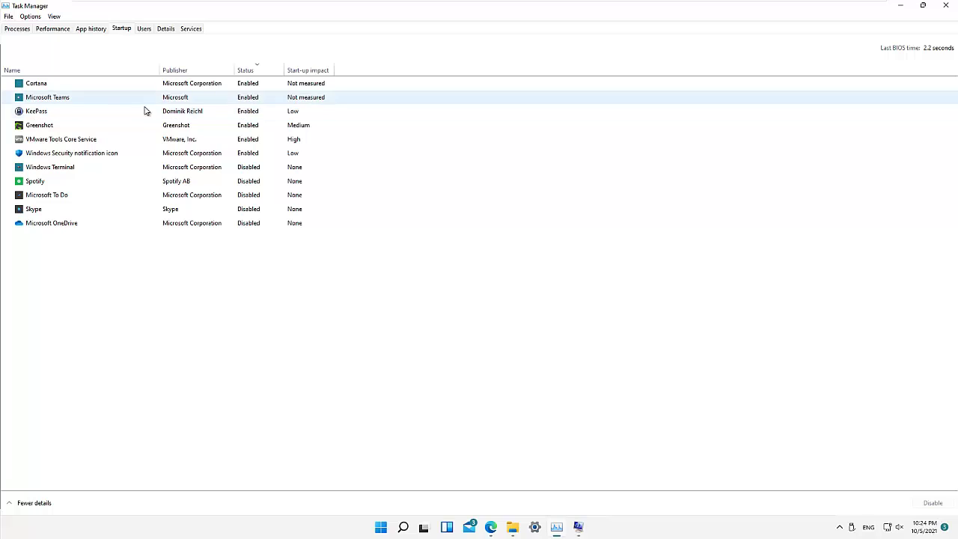
Step: Select Cortana, Spotify and Greenshot in the startup list to check their status
click(266, 86)
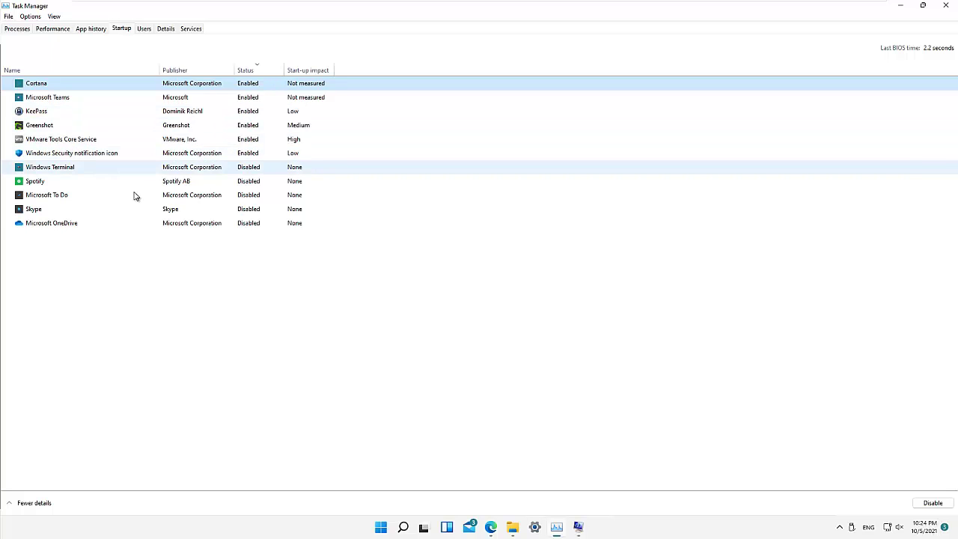
click(46, 185)
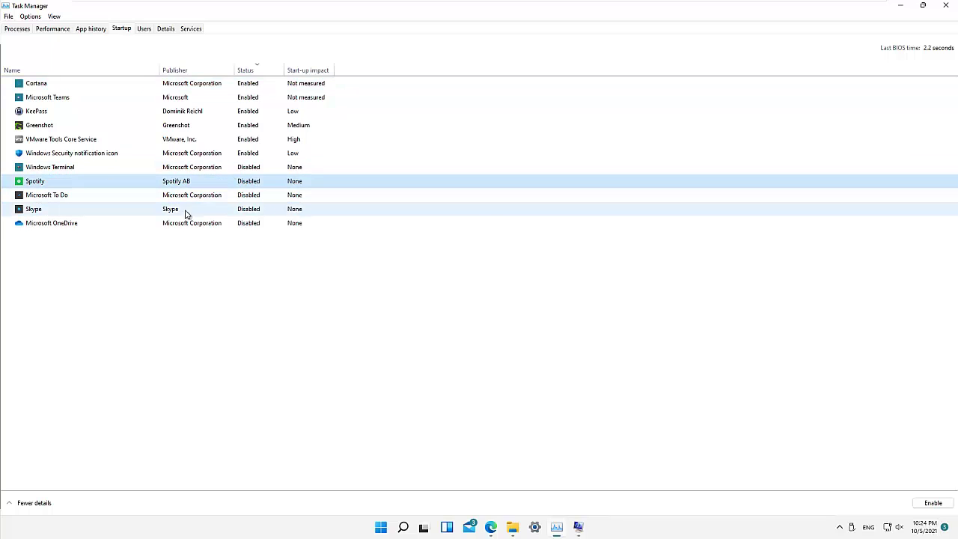
click(54, 127)
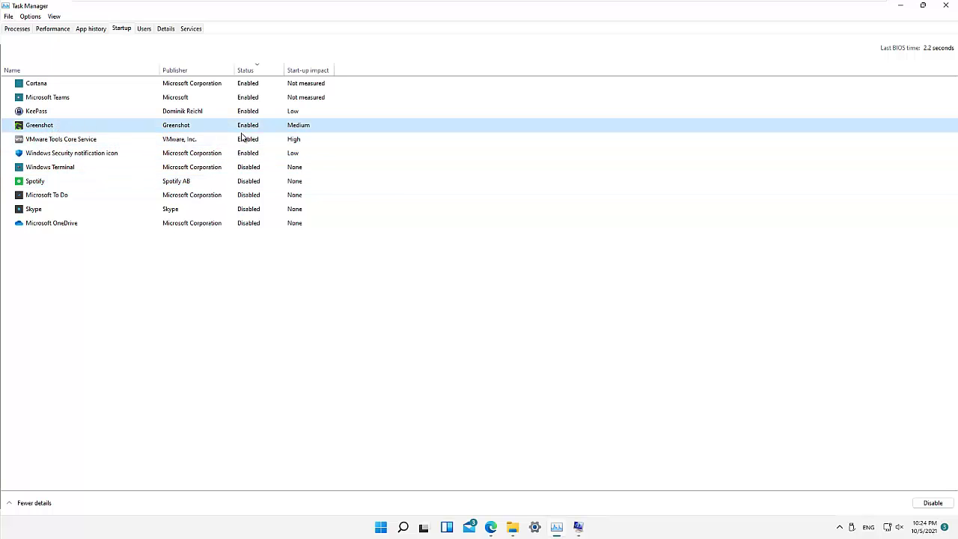
Step: Disable KeePass at start-up, select Microsoft Teams, then go to the Users tab
click(224, 112)
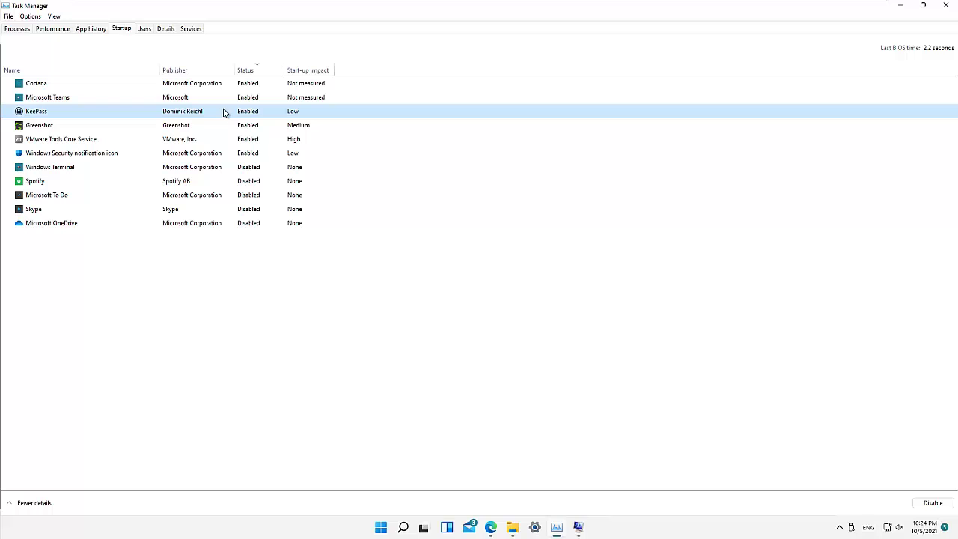
right_click(246, 118)
click(268, 122)
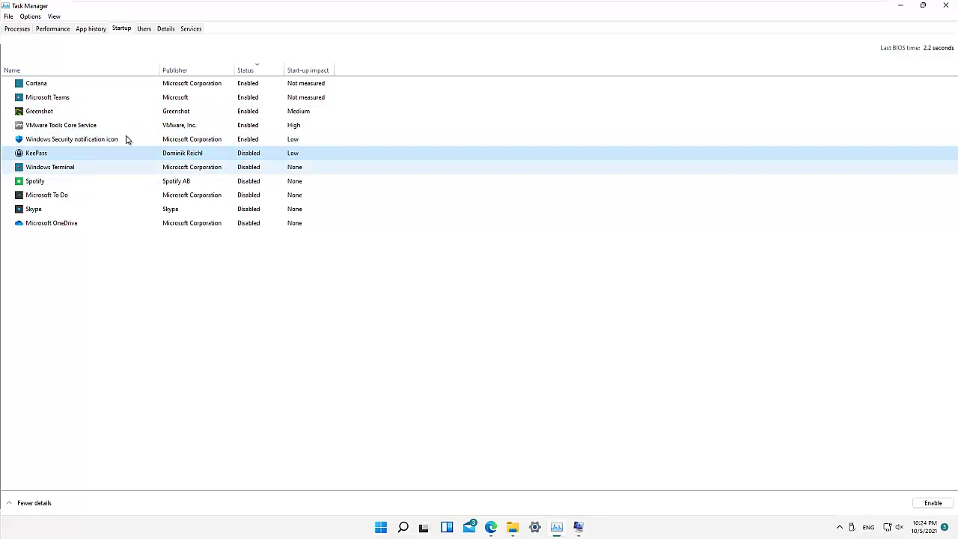
click(61, 99)
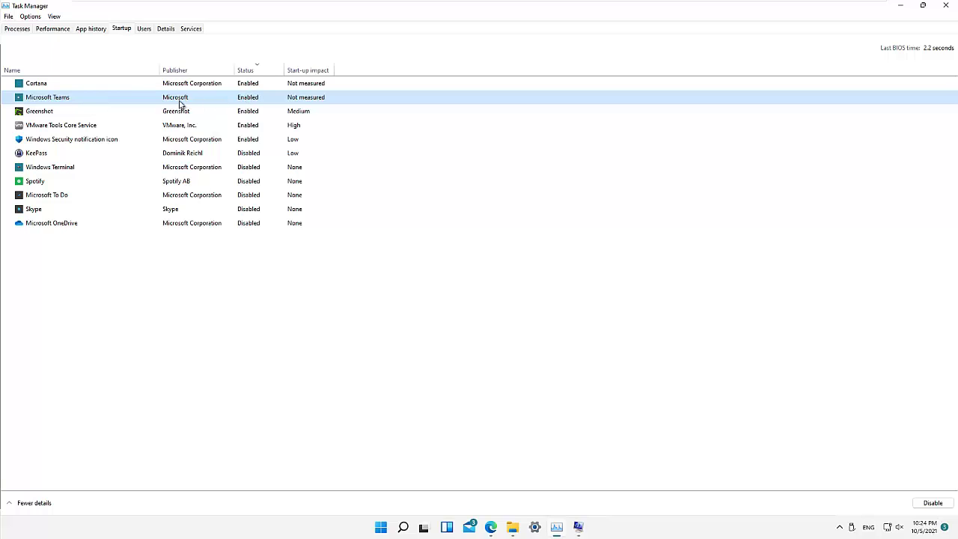
click(143, 31)
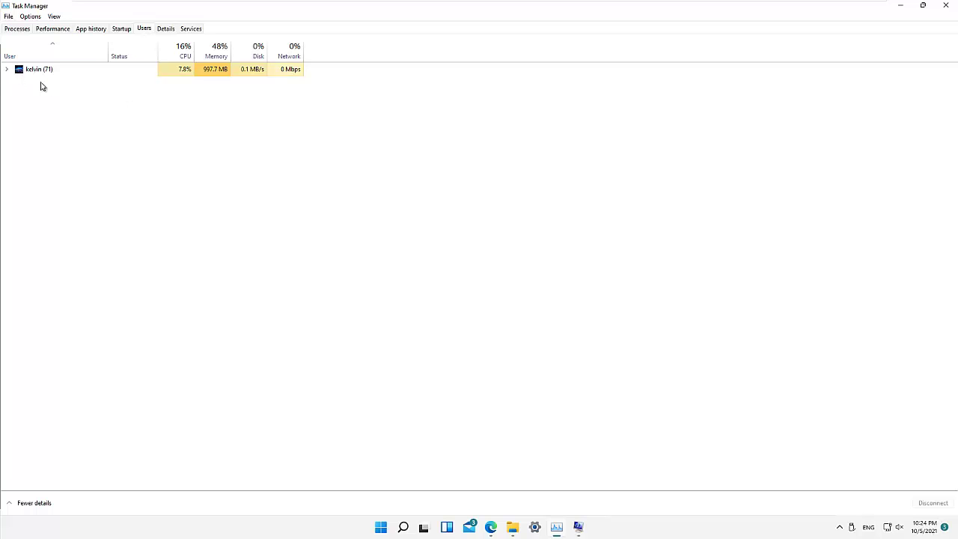
Step: Expand the signed-in user's processes, scroll through them, collapse them, and show the user's actions
click(7, 70)
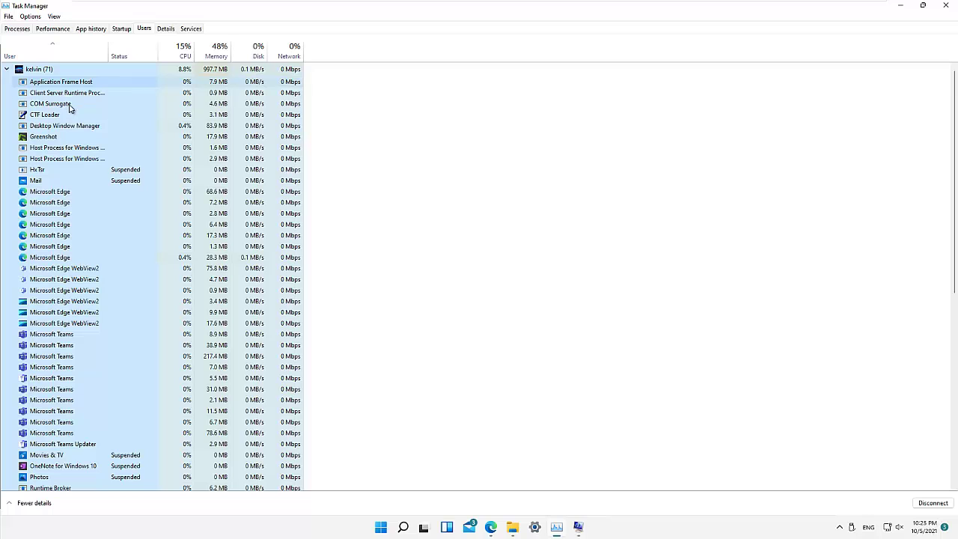
scroll(80, 212, down, 2)
scroll(80, 217, down, 1)
scroll(80, 218, down, 2)
scroll(80, 237, down, 2)
scroll(79, 192, up, 4)
scroll(72, 154, up, 3)
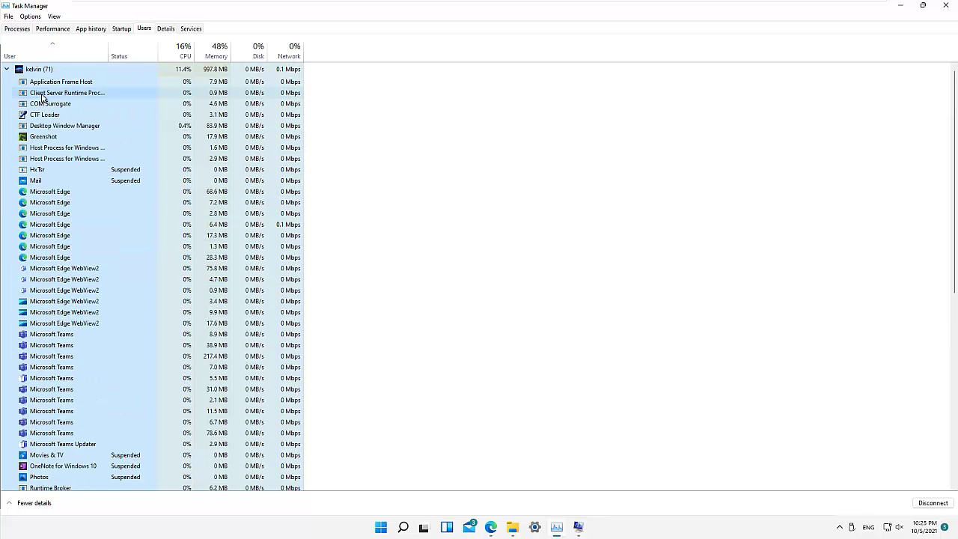
click(6, 70)
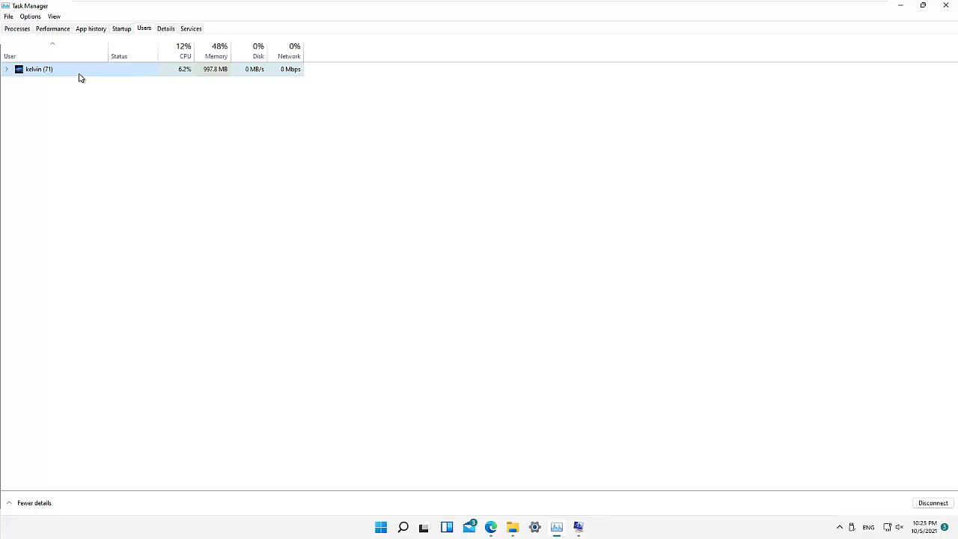
right_click(57, 77)
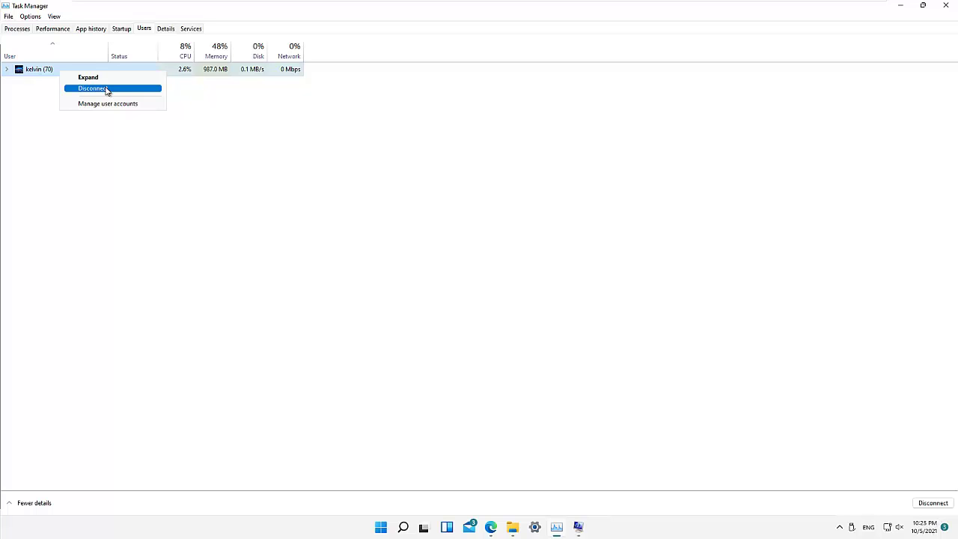
Step: Switch to the Details tab and scroll the full process list with PIDs
click(166, 30)
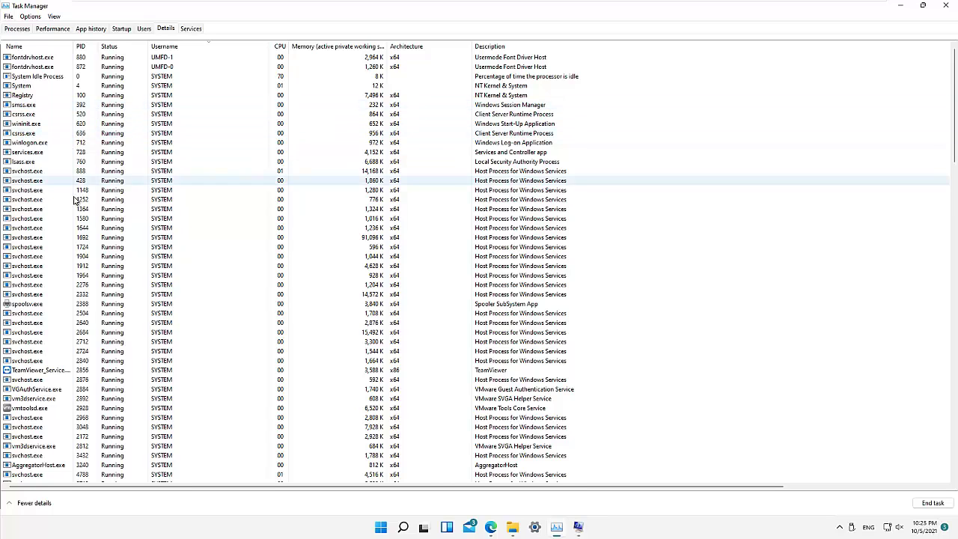
scroll(77, 193, down, 10)
scroll(77, 193, down, 13)
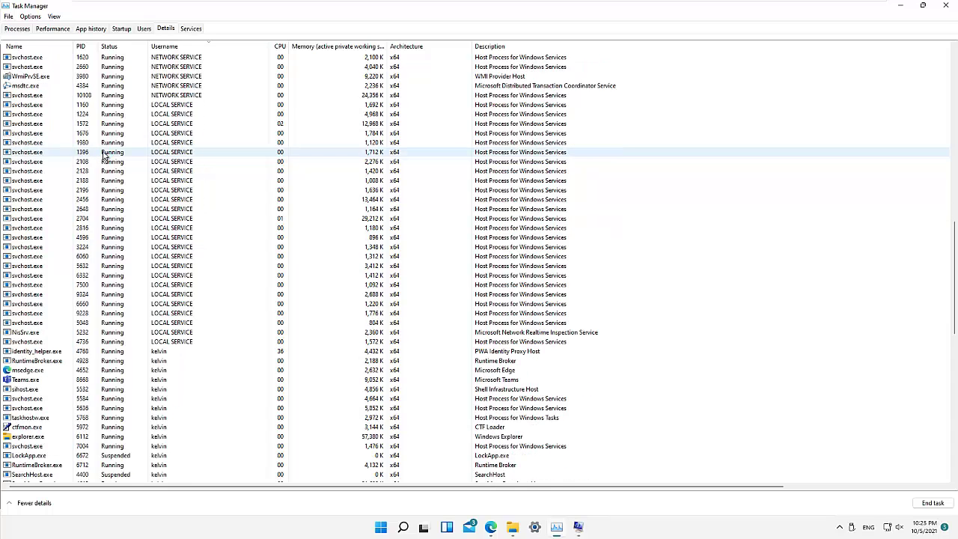
Step: Find gpsvc in the Services list, restart it, then return to the Disk 0 (C:) activity graph
click(191, 28)
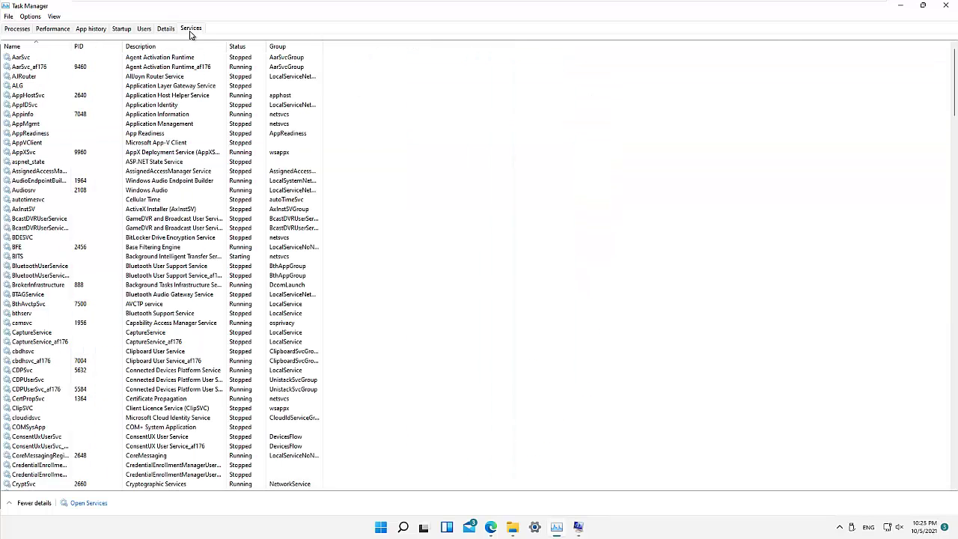
scroll(63, 154, down, 3)
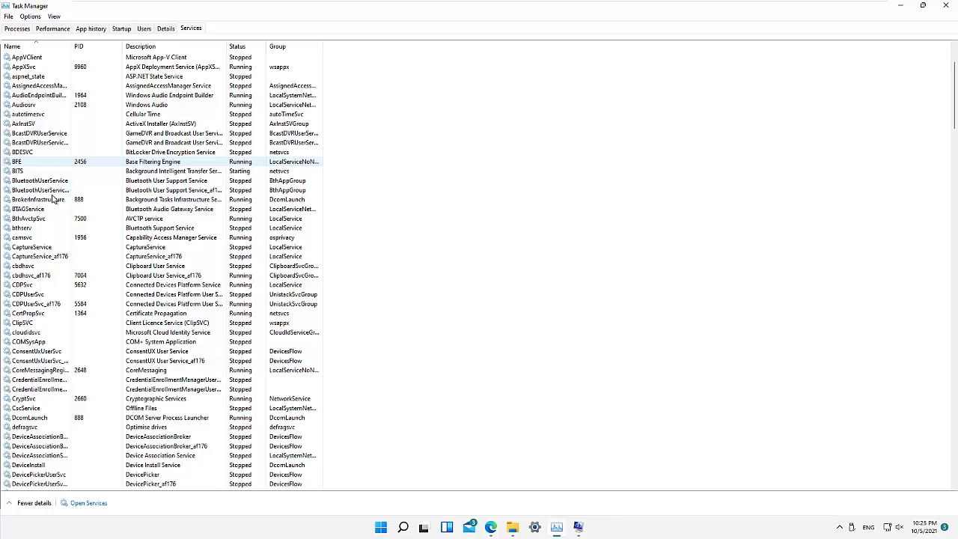
scroll(43, 250, down, 20)
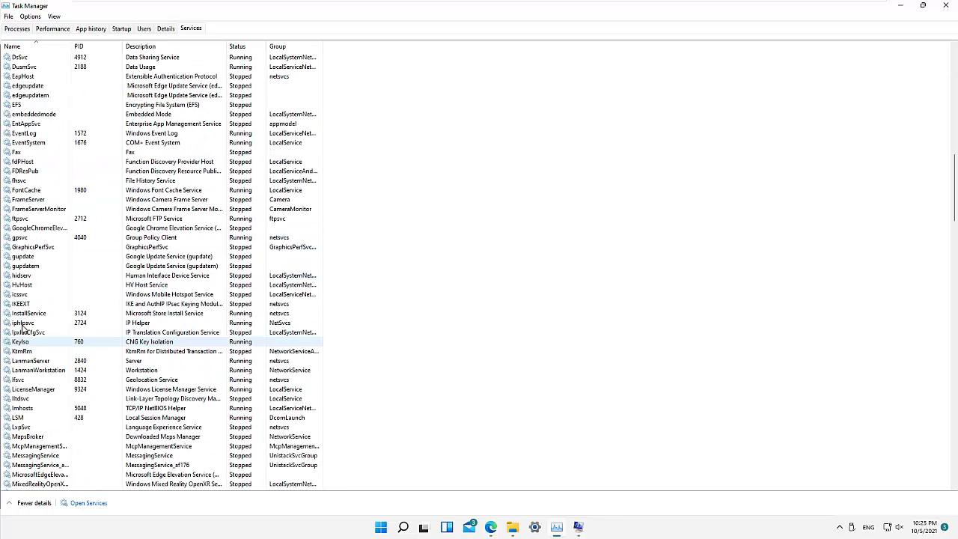
right_click(25, 257)
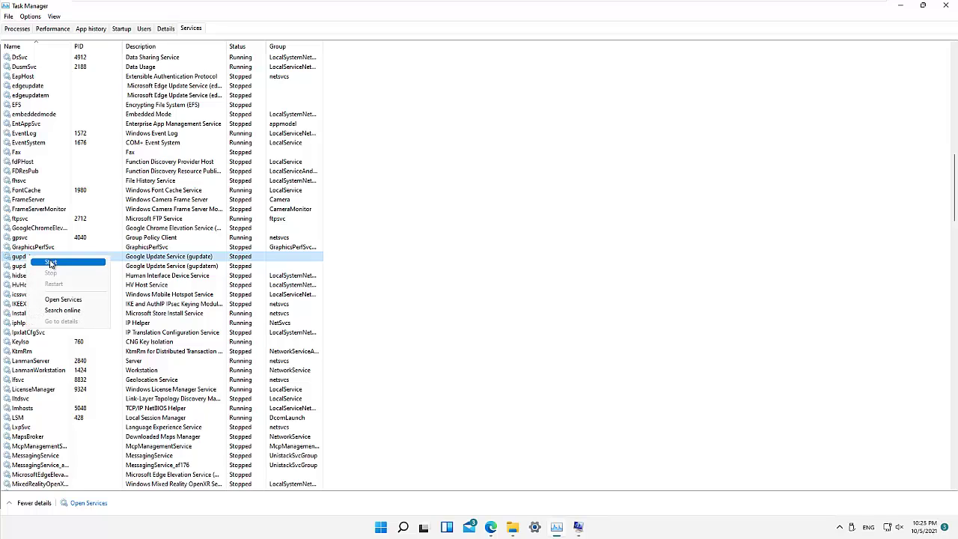
click(238, 239)
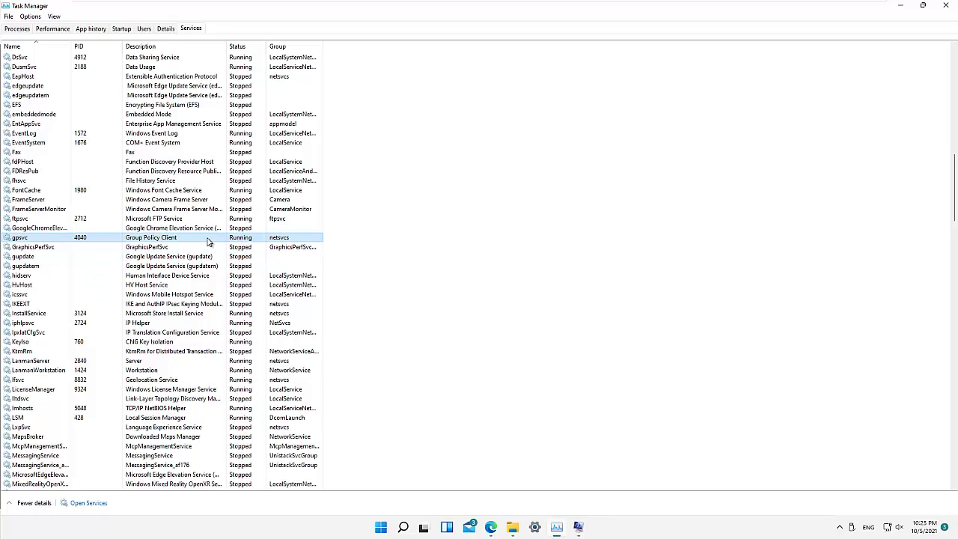
right_click(45, 240)
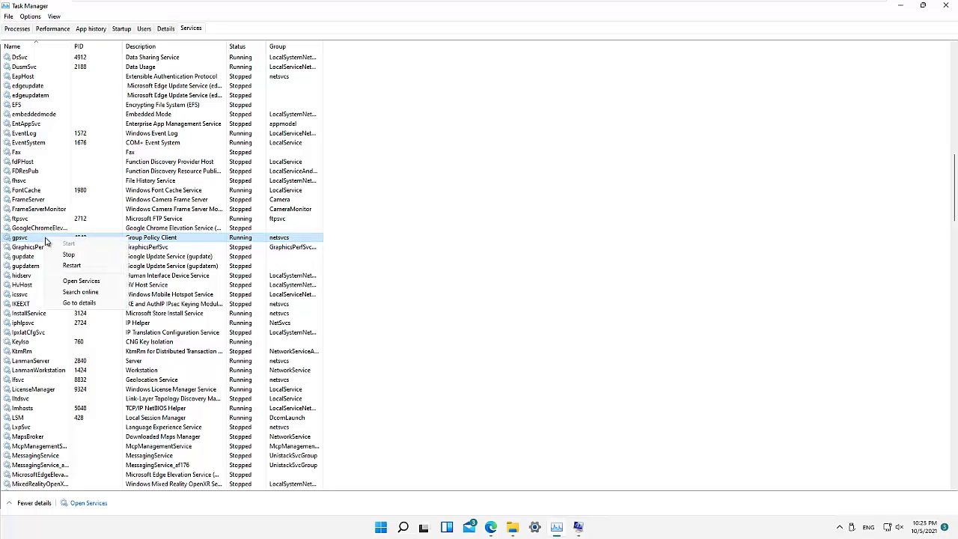
click(75, 267)
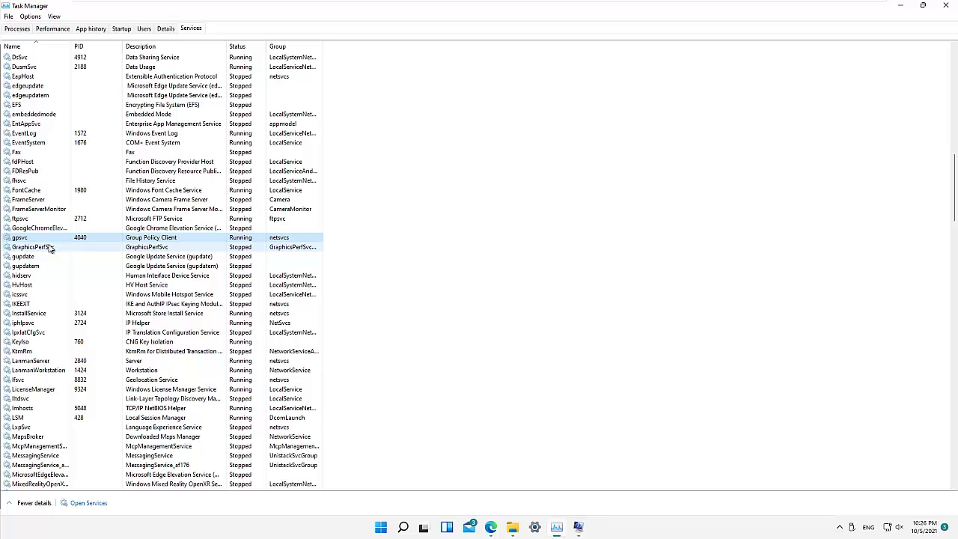
scroll(182, 277, up, 4)
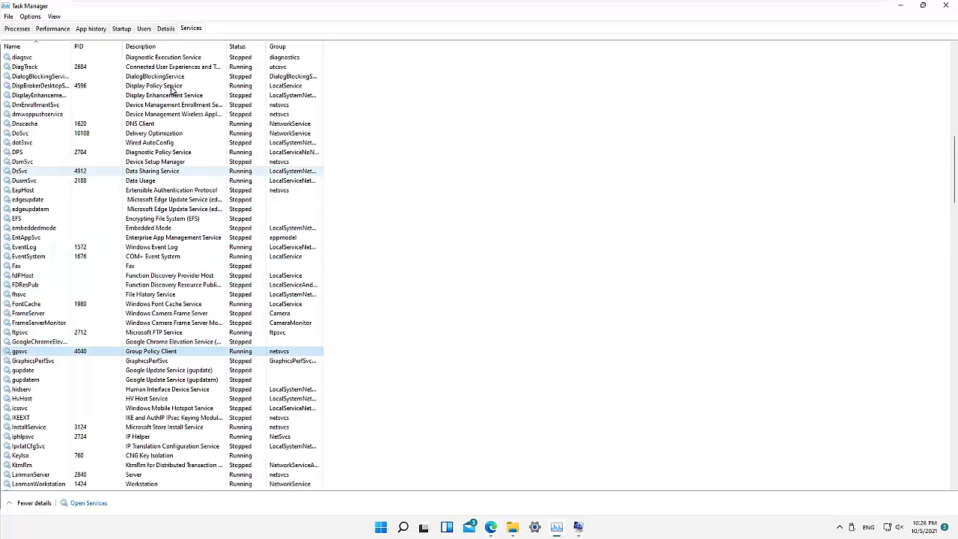
click(20, 29)
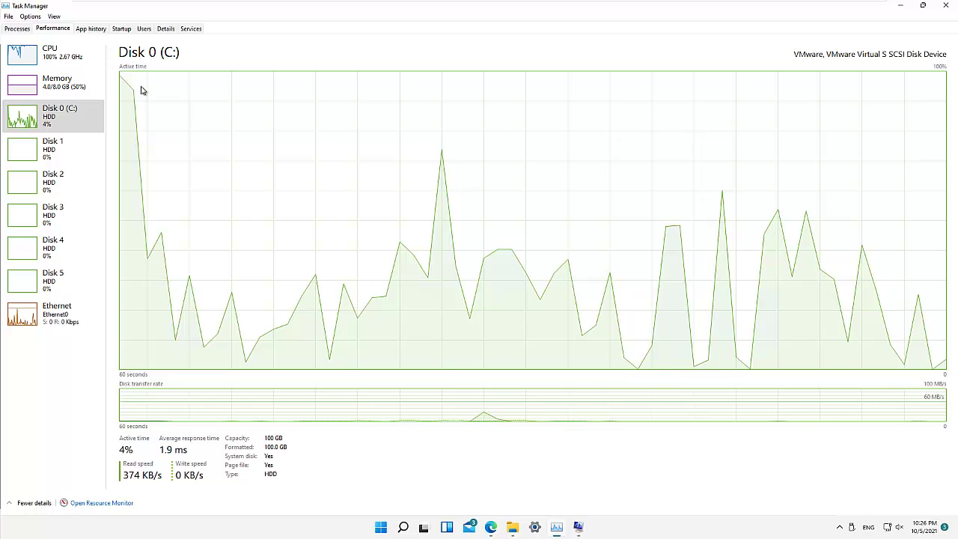
Step: View App history, then the Startup apps list with KeePass disabled, then return to Processes
click(91, 29)
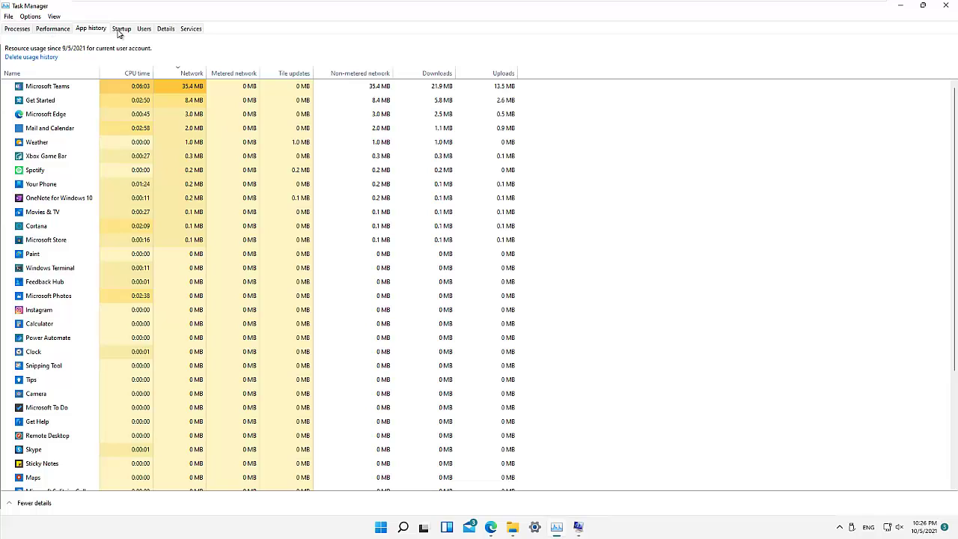
click(119, 30)
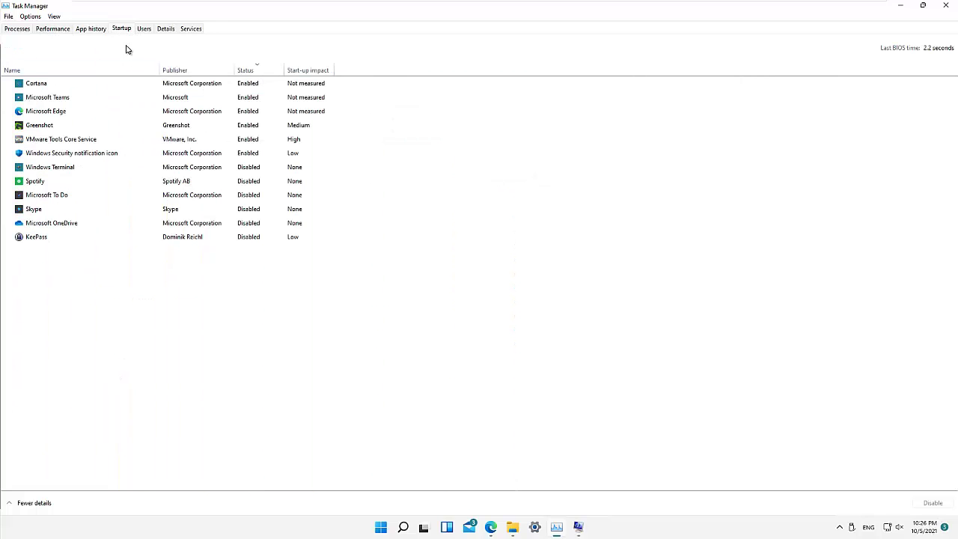
click(17, 28)
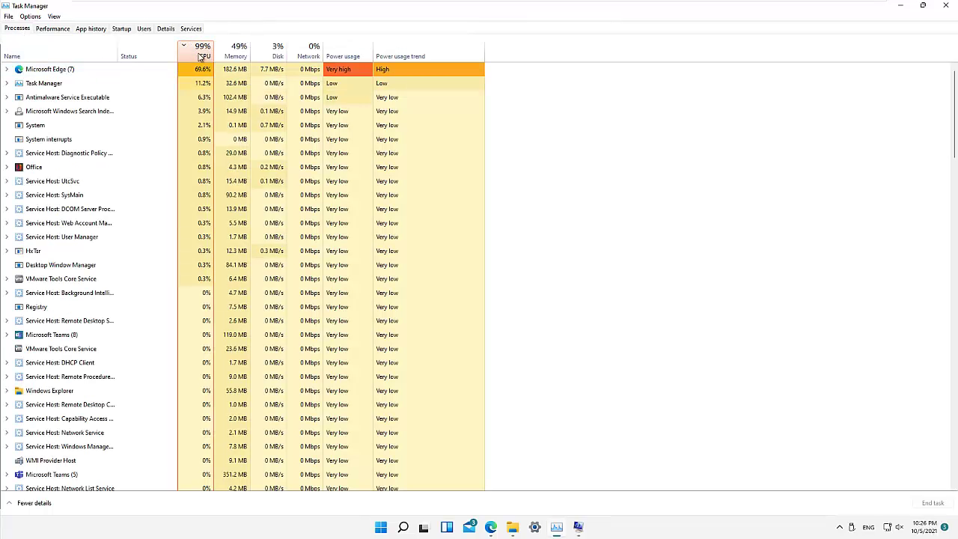